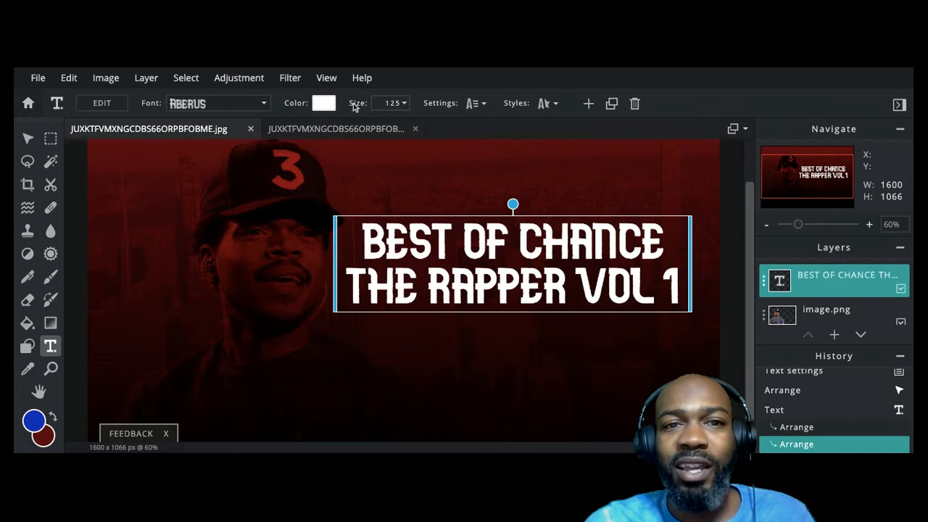
Set the font size of the title text to 107.
left_click(402, 104)
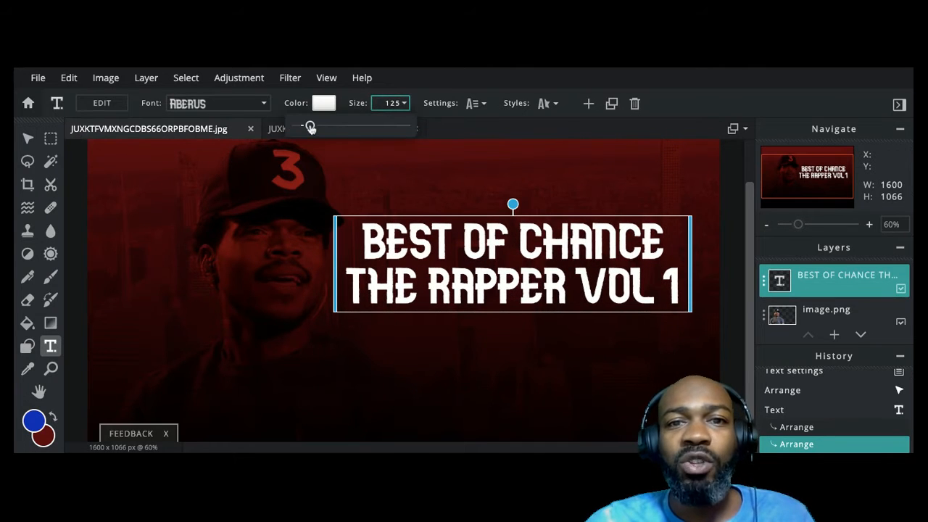
left_click_drag(308, 127, 309, 128)
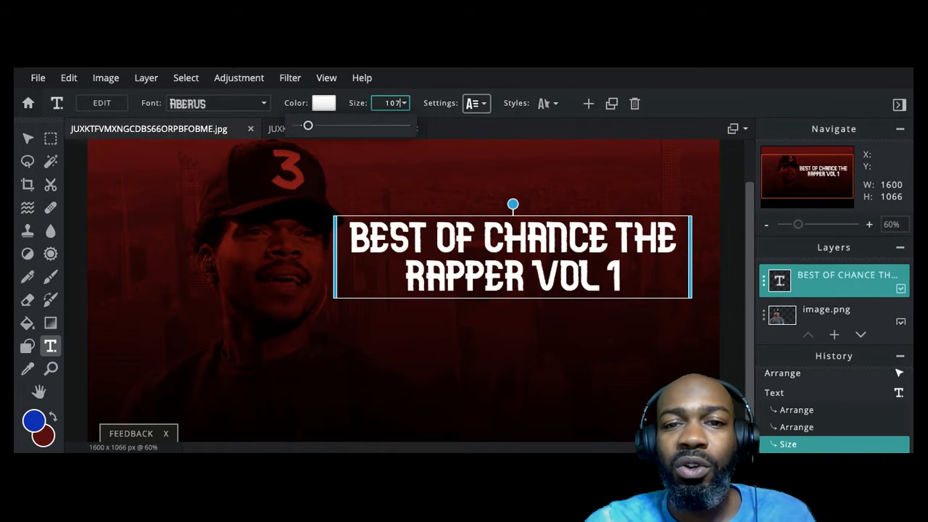
left_click(498, 80)
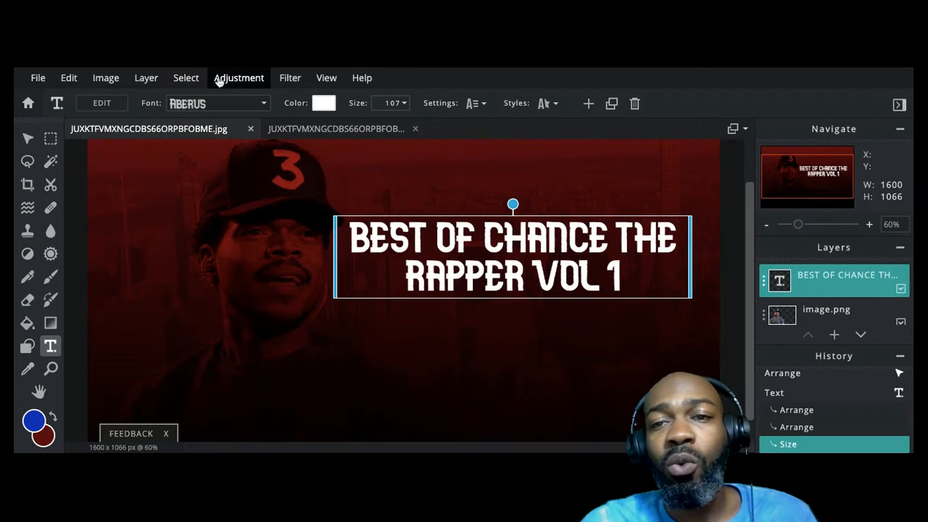
Rasterize the title text layer and select its pixels.
left_click(147, 81)
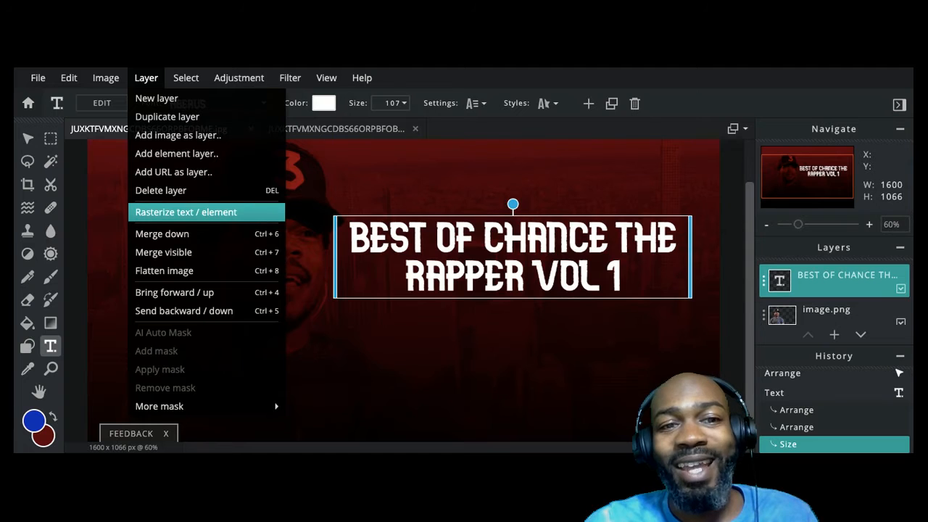
left_click(186, 212)
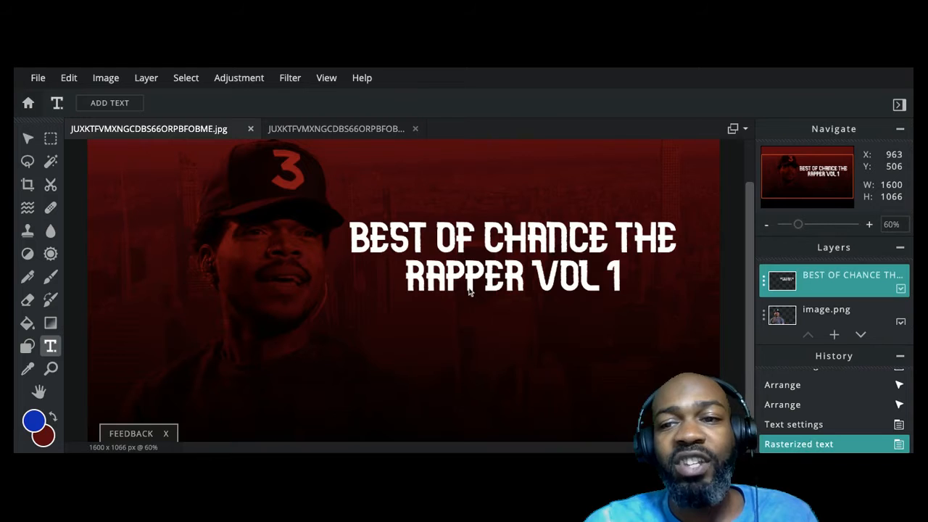
left_click(186, 78)
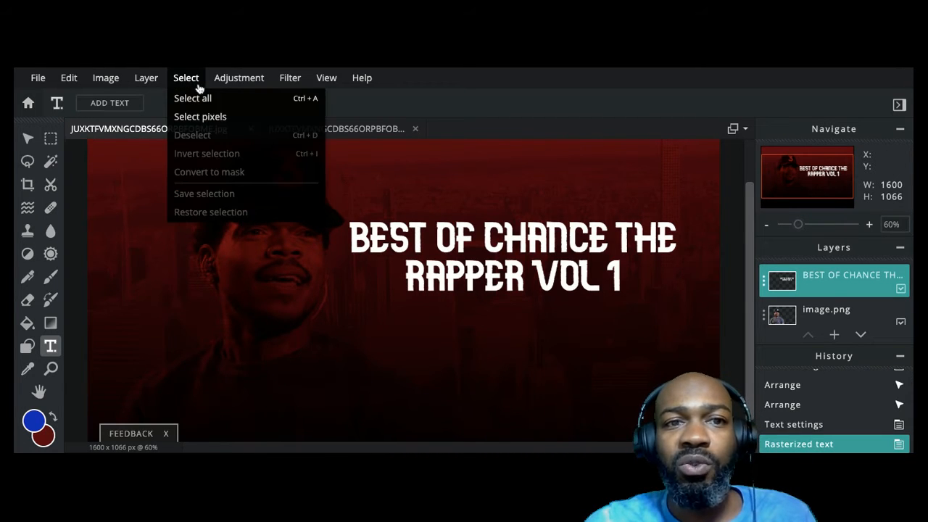
left_click(201, 122)
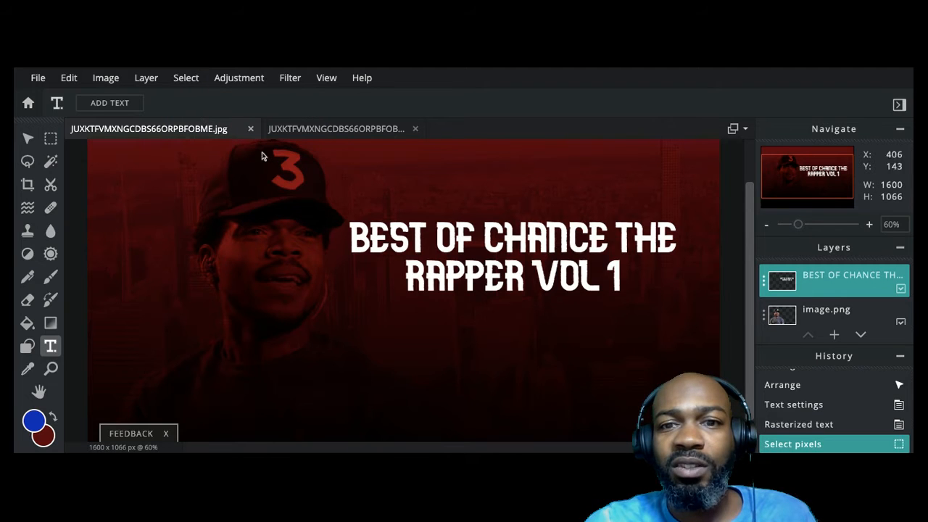
left_click(823, 312)
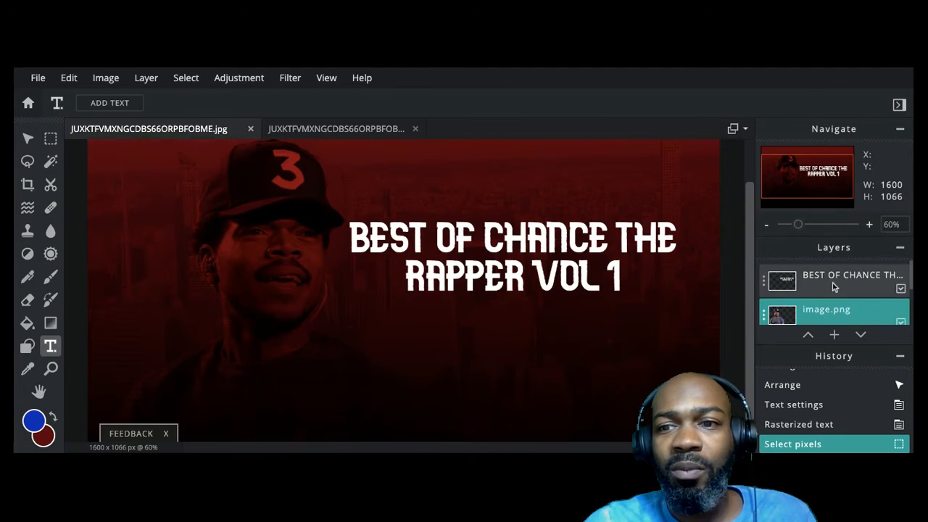
left_click(832, 279)
left_click(825, 312)
left_click(821, 290)
scroll(518, 282, "down", 1)
left_click(194, 79)
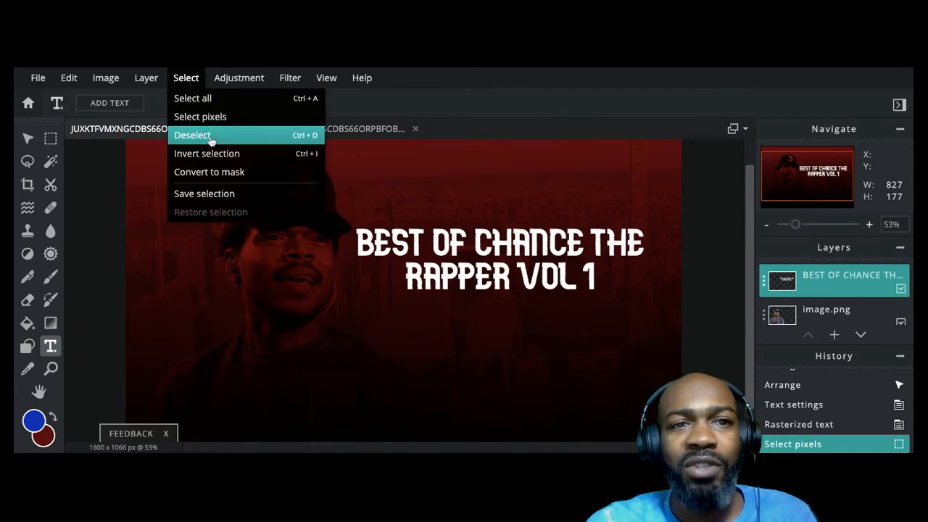
mouse_move(223, 79)
mouse_move(154, 77)
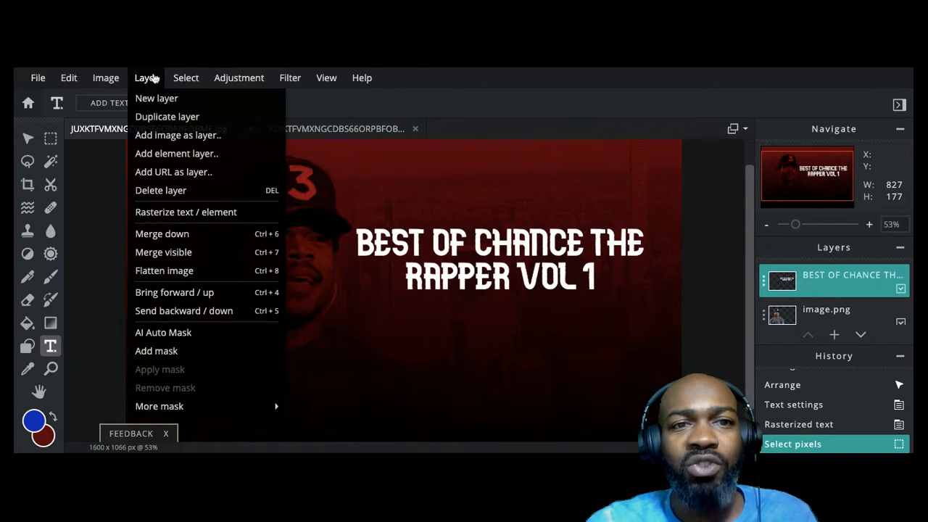
left_click(168, 213)
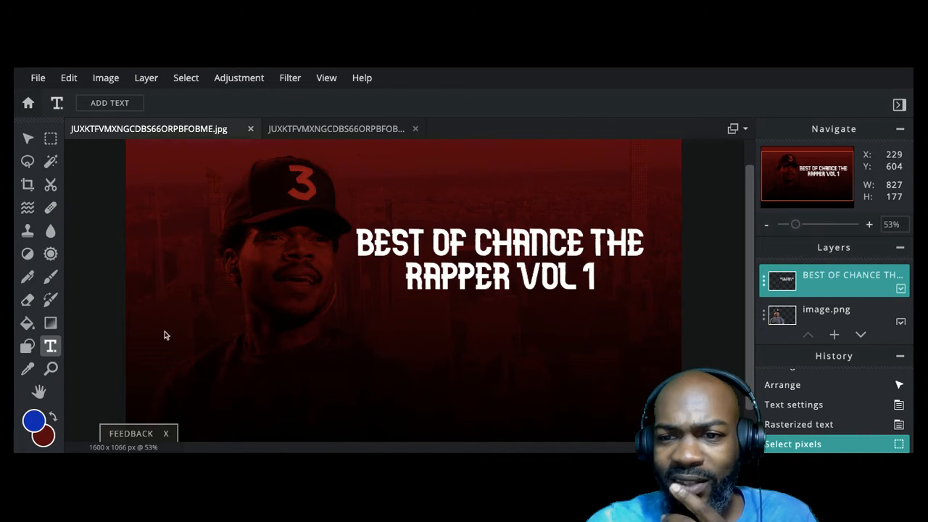
left_click(51, 161)
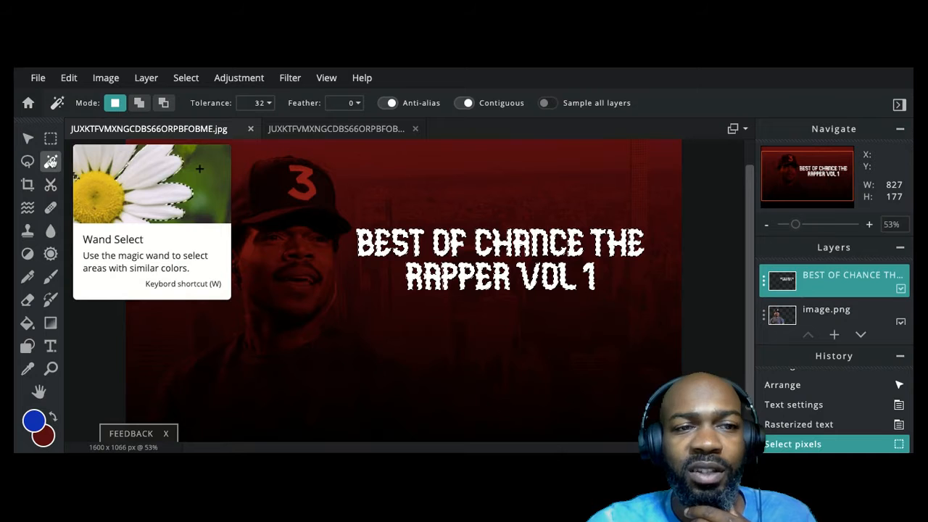
left_click(190, 81)
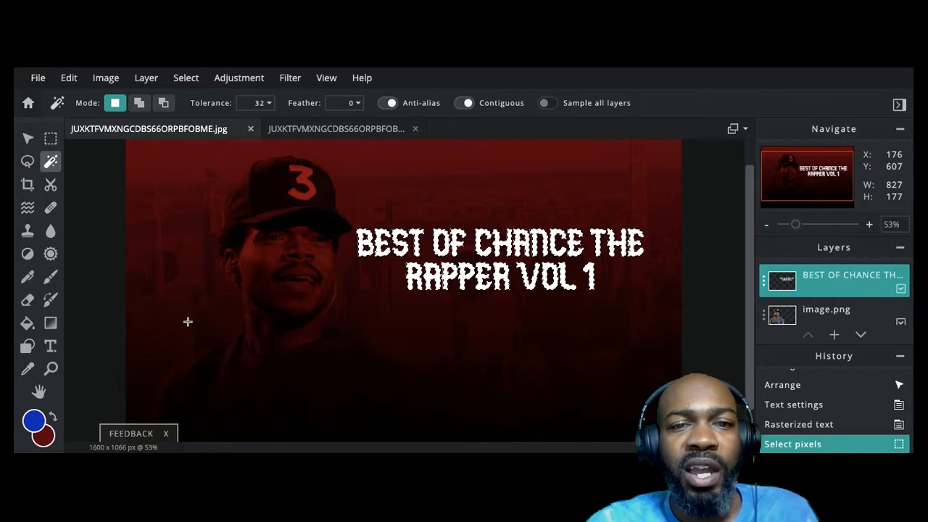
Fill the title's letters B, S, O, C and the first A of CHANCE one by one with the blue foreground color.
left_click(27, 323)
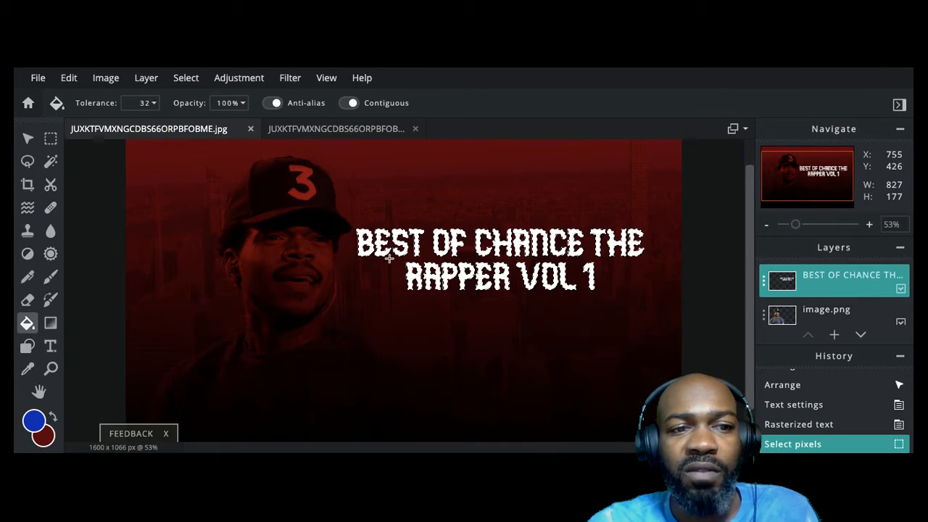
left_click(364, 245)
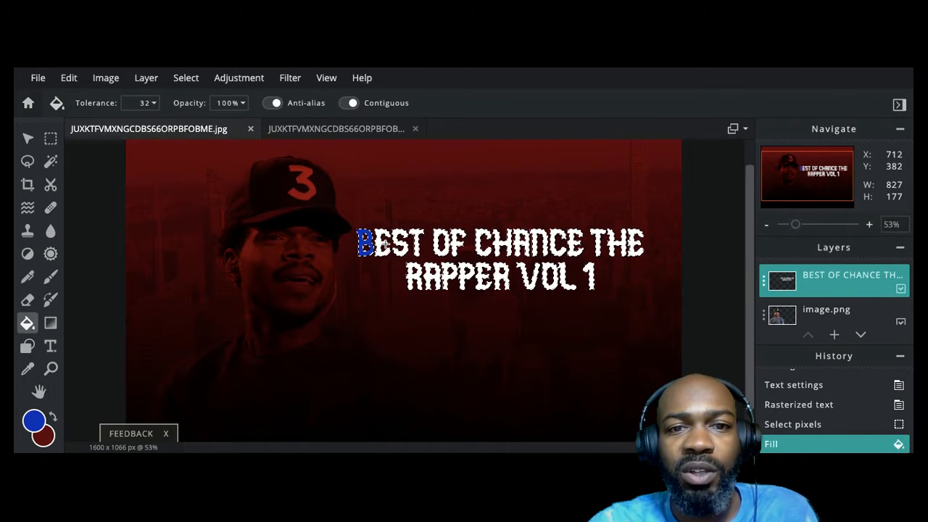
left_click(401, 244)
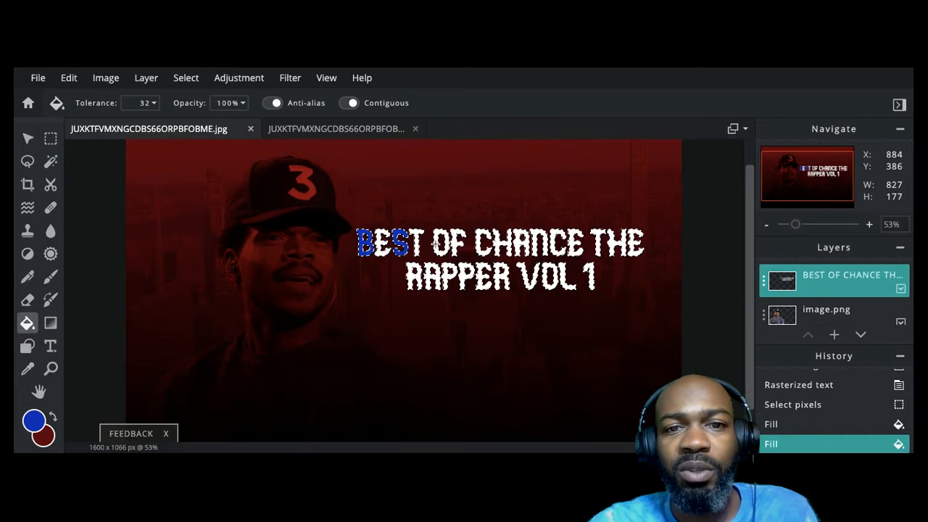
left_click(435, 243)
left_click(481, 245)
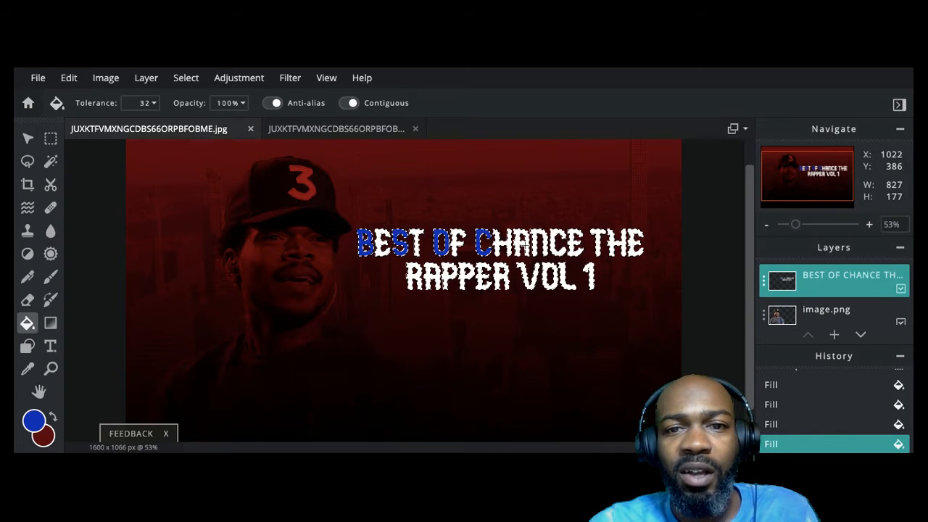
left_click(516, 245)
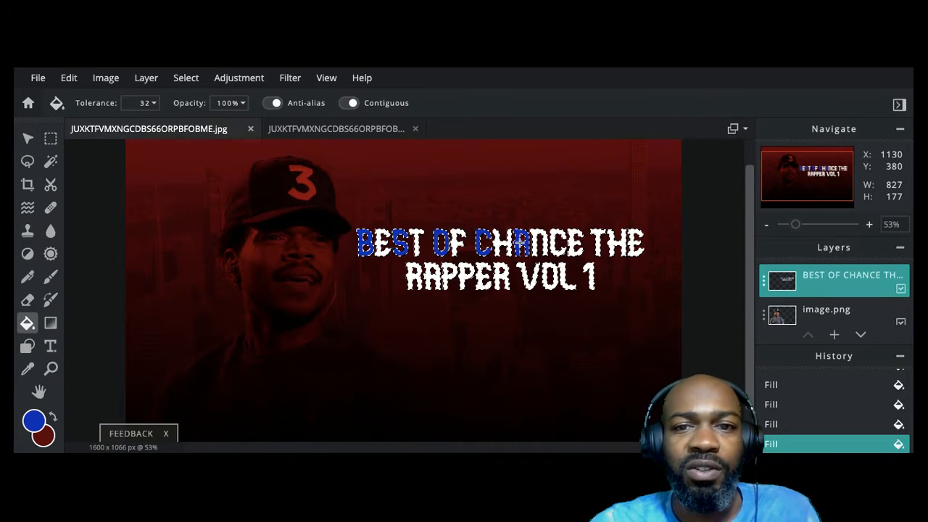
Undo all the blue fills on the individual title letters.
key("ctrl+z")
key("ctrl+z")
key("ctrl+z")
key("ctrl+z")
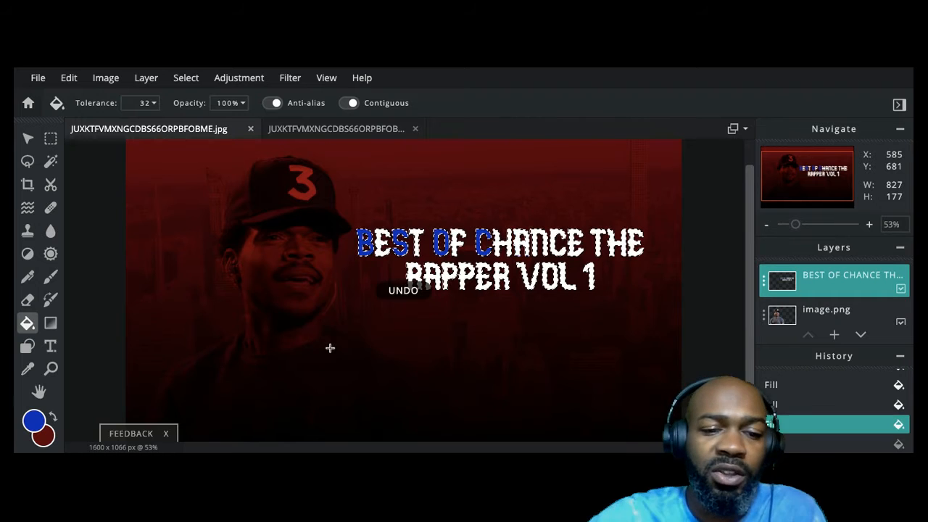
key("ctrl+z")
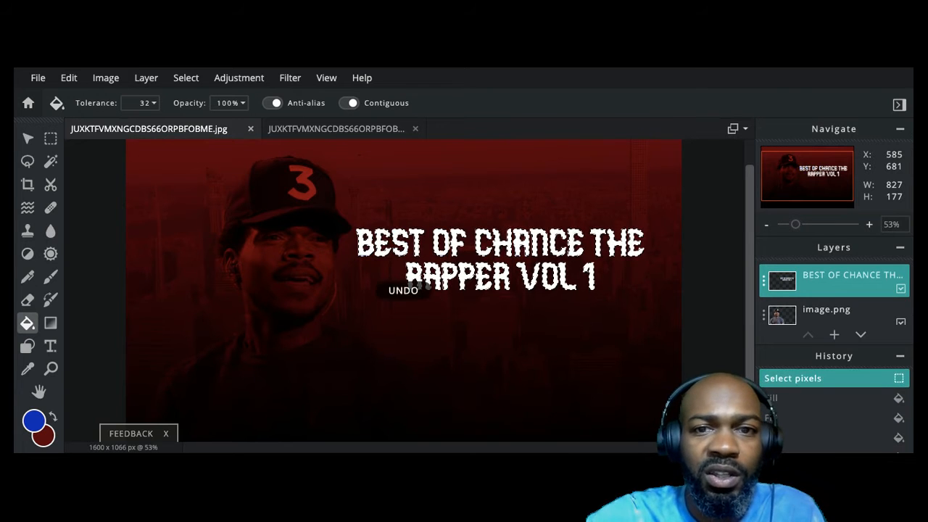
Fill the selected title lettering with light blue #0E83B5 at 100% opacity and clear the selection.
left_click(106, 77)
left_click(72, 79)
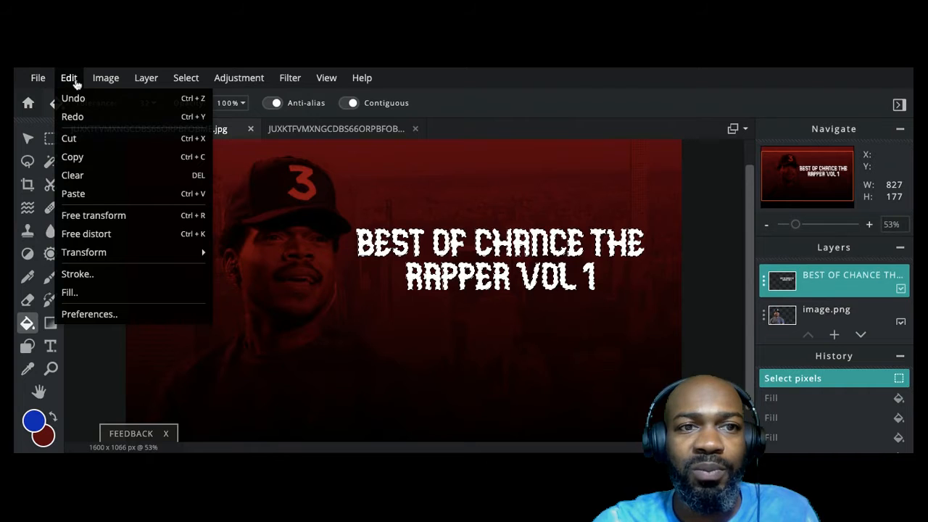
left_click(85, 299)
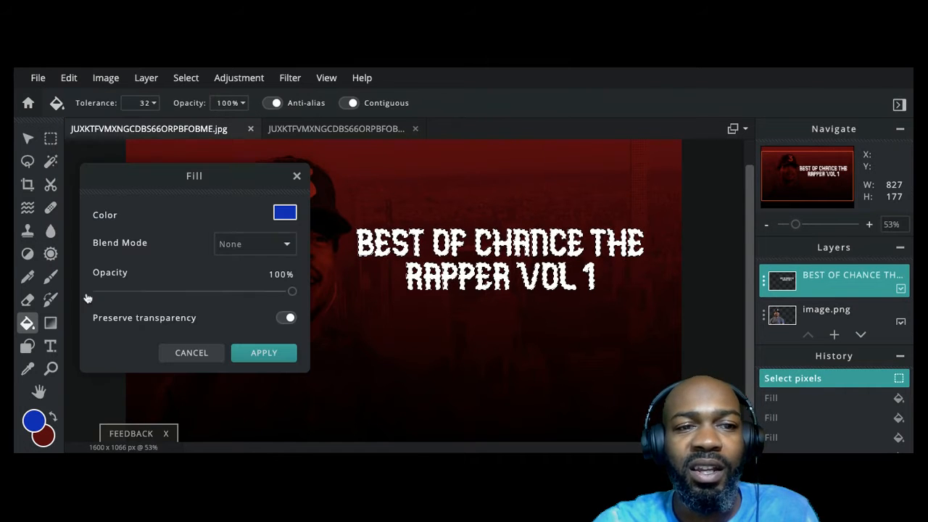
left_click(285, 213)
left_click(229, 247)
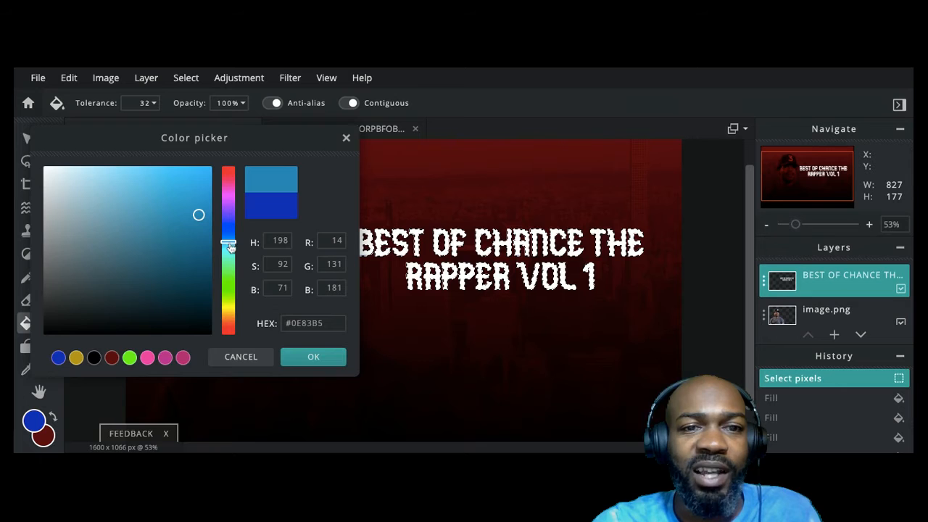
left_click(311, 356)
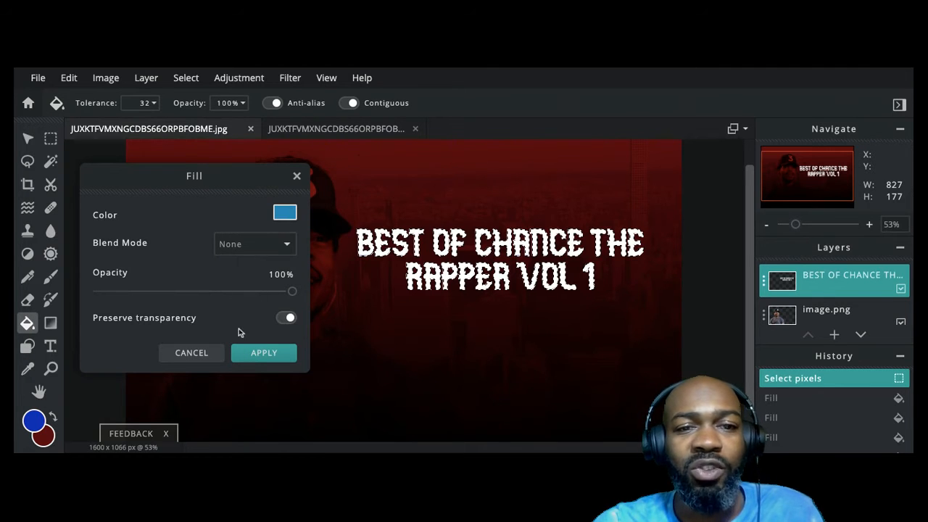
left_click(264, 355)
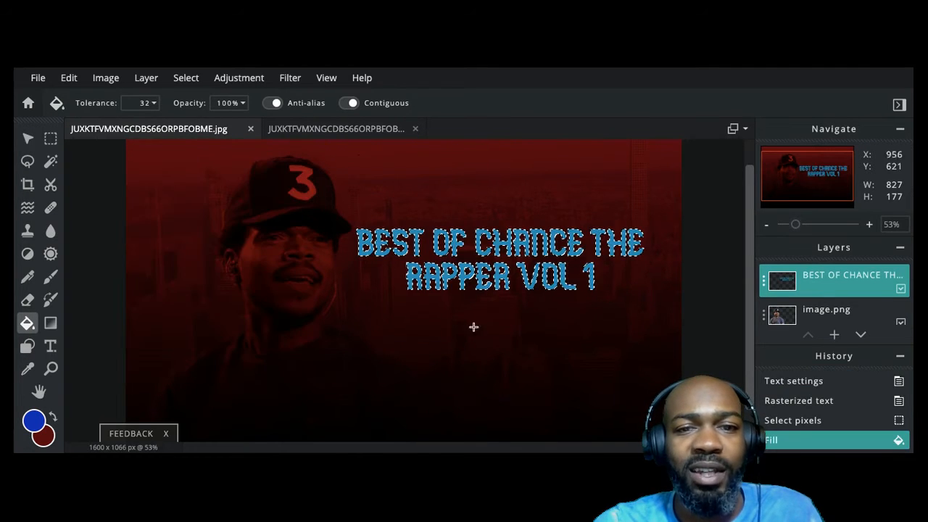
key("ctrl+d")
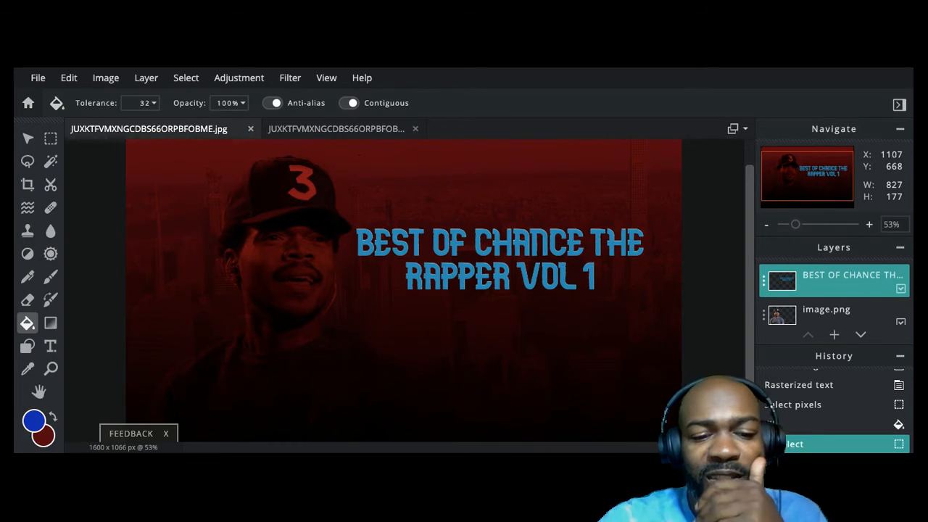
left_click(186, 78)
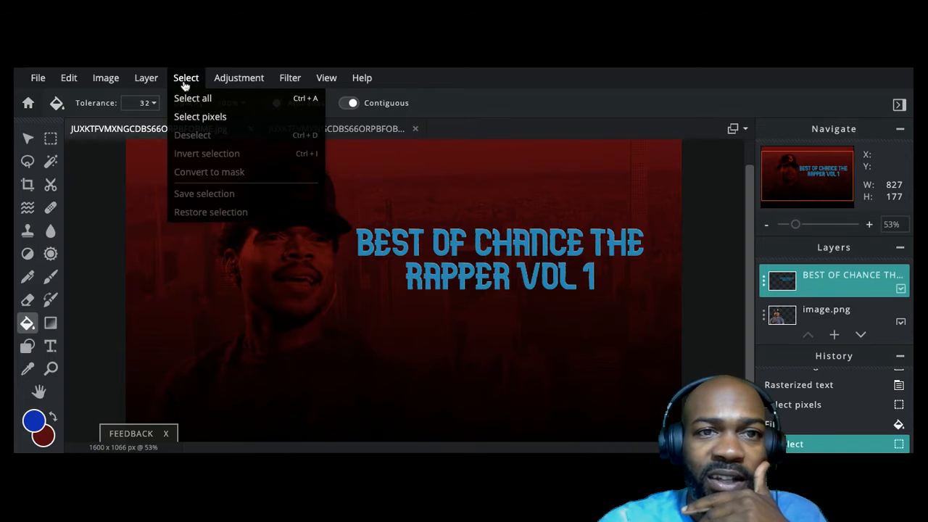
left_click(193, 99)
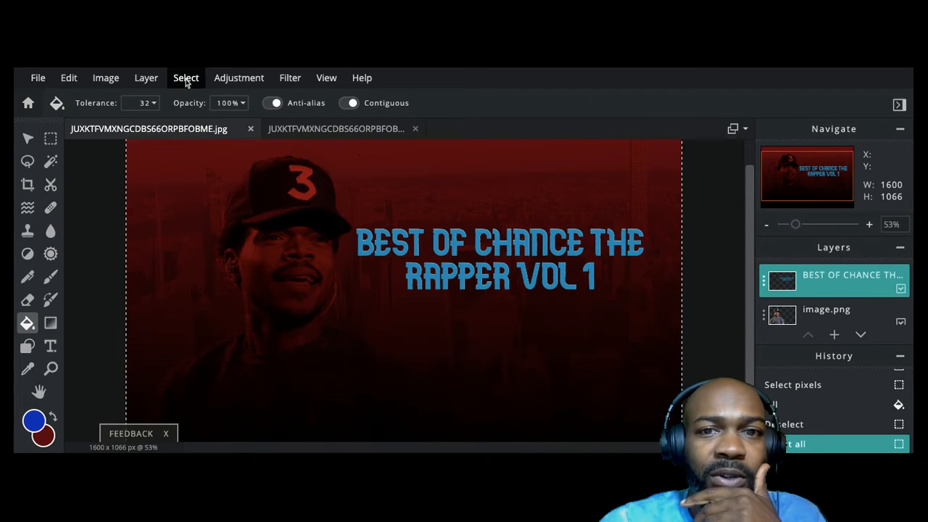
left_click(185, 81)
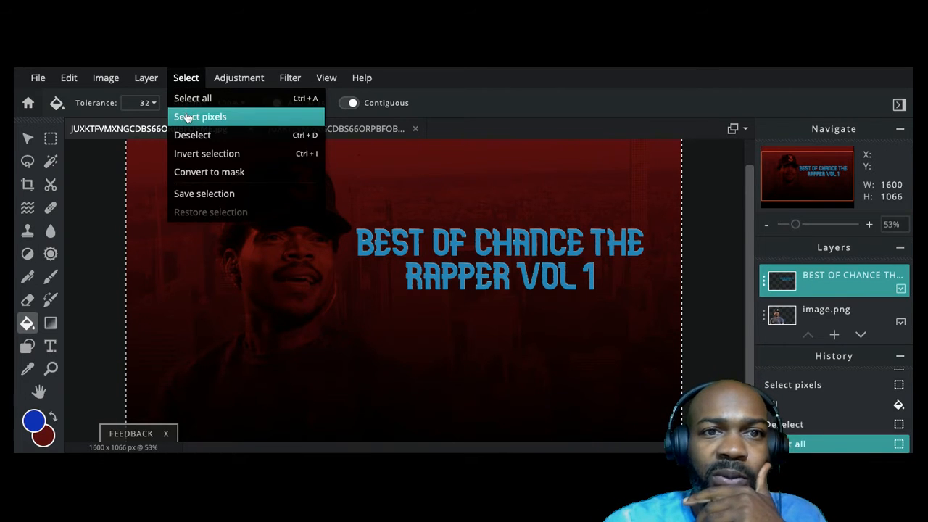
left_click(187, 118)
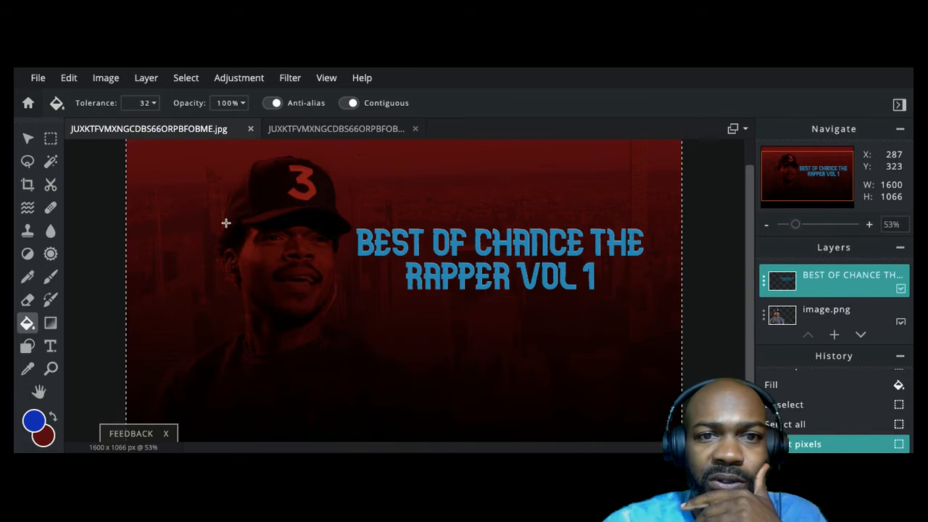
left_click(823, 313)
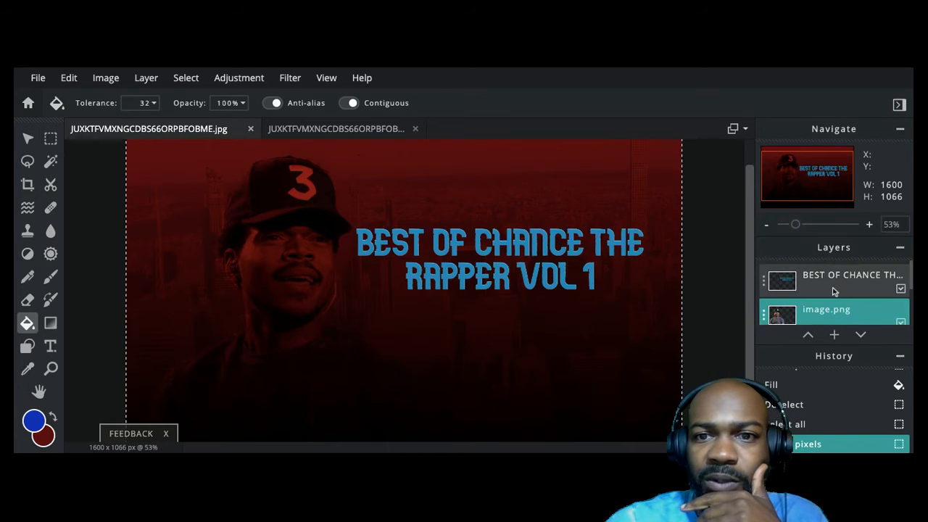
left_click(833, 291)
key("ctrl+d")
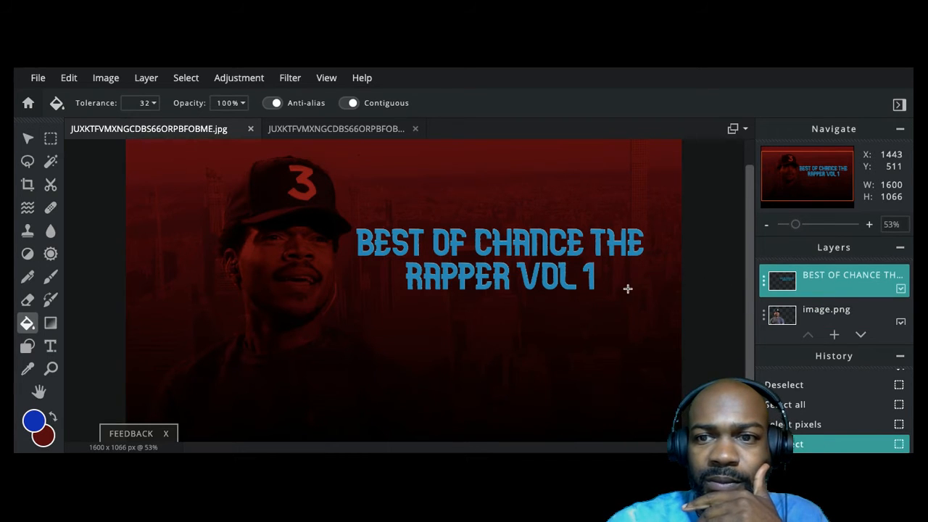
Select the title layer's pixels and set up the brush with the dark navy foreground color #061659.
left_click(149, 80)
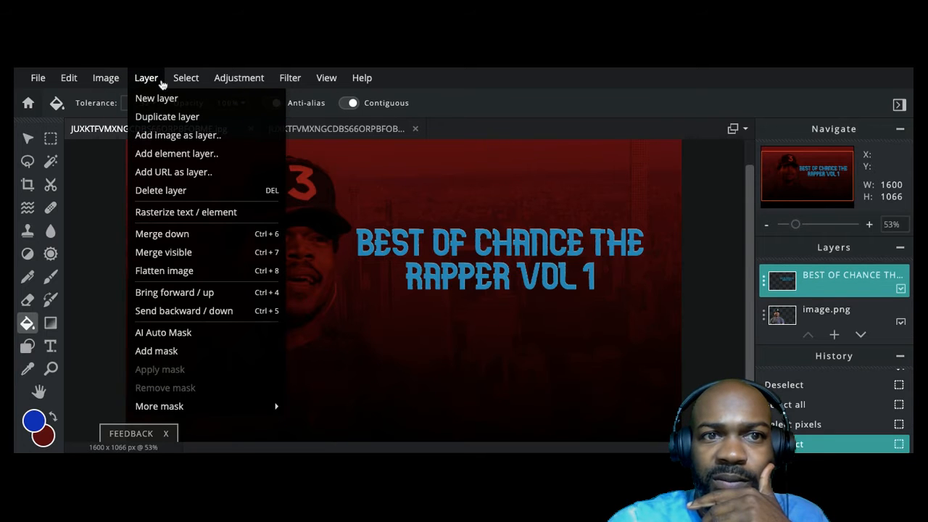
left_click(187, 116)
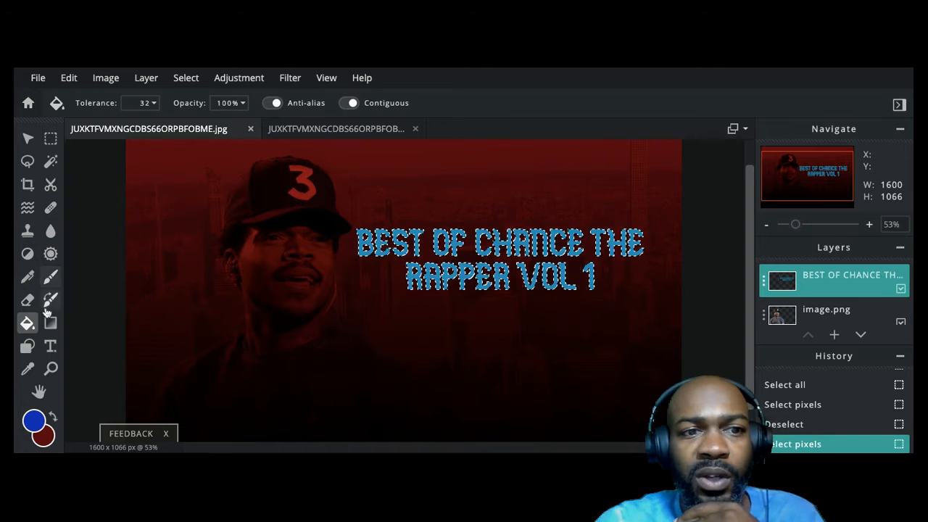
left_click(50, 278)
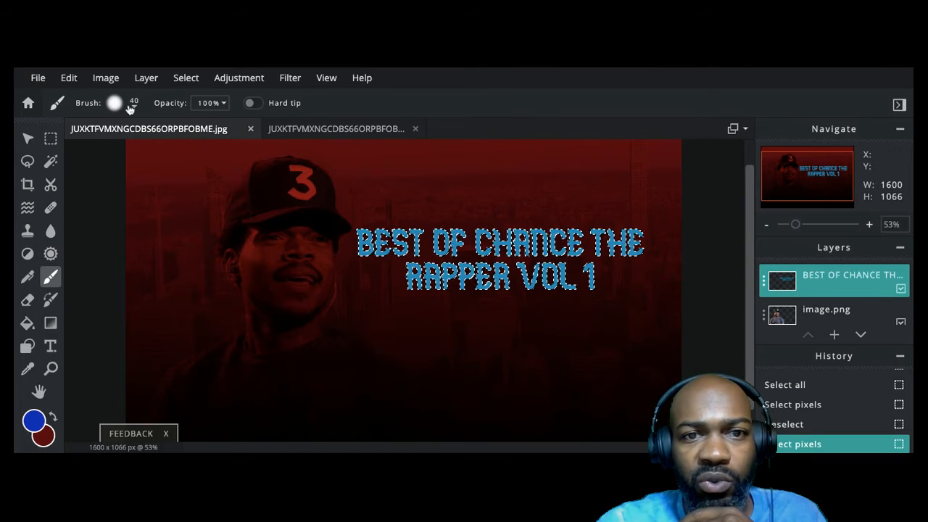
left_click(34, 420)
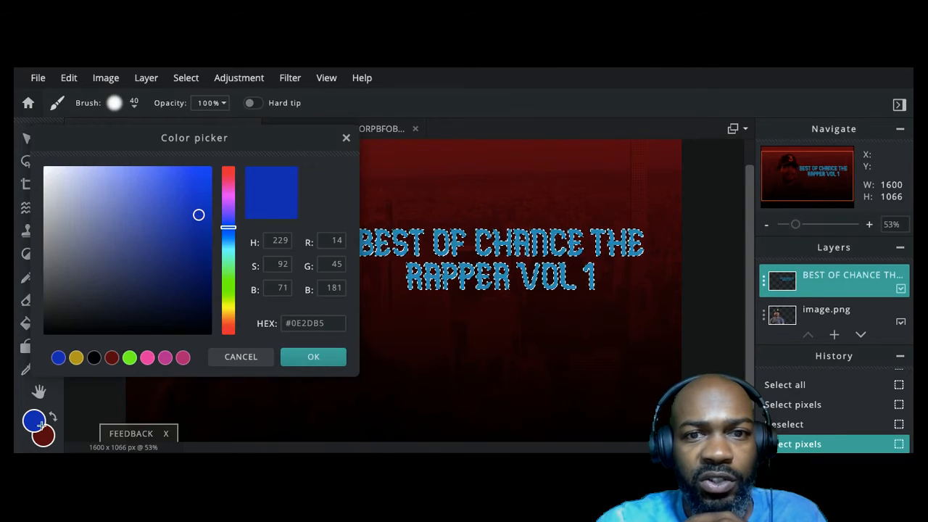
left_click(198, 276)
left_click(290, 357)
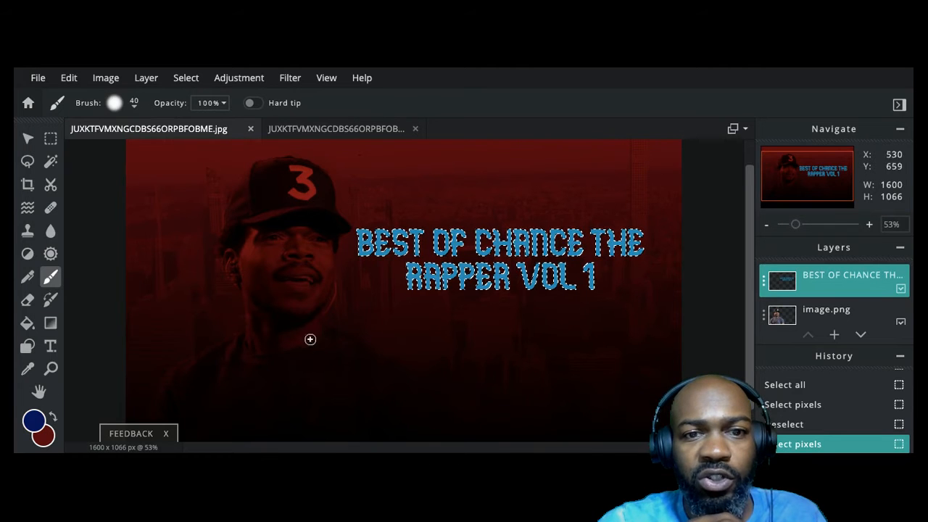
Paint dark navy brush strokes over parts of the selected title letters in both lines, and clear the selection.
scroll(511, 256, "up", 5)
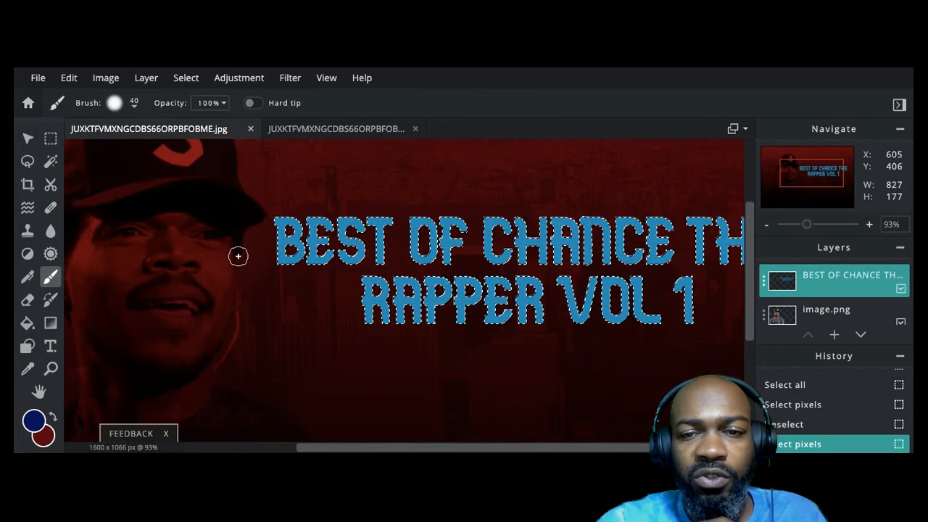
mouse_move(275, 232)
left_mouse_down()
mouse_move(317, 209)
mouse_move(317, 250)
mouse_move(301, 287)
mouse_move(358, 276)
mouse_move(390, 227)
mouse_move(405, 220)
mouse_move(422, 245)
mouse_move(386, 253)
mouse_move(374, 221)
mouse_move(364, 244)
mouse_move(372, 268)
mouse_move(401, 291)
mouse_move(401, 333)
mouse_move(417, 308)
mouse_move(407, 284)
mouse_move(475, 327)
mouse_move(487, 348)
mouse_move(490, 252)
mouse_move(521, 219)
mouse_move(533, 220)
mouse_move(529, 242)
mouse_move(488, 263)
mouse_move(486, 294)
left_mouse_up()
mouse_move(573, 284)
left_mouse_down()
mouse_move(577, 327)
mouse_move(582, 247)
mouse_move(607, 214)
mouse_move(613, 250)
mouse_move(577, 317)
mouse_move(589, 324)
mouse_move(609, 309)
mouse_move(615, 264)
left_mouse_up()
scroll(632, 271, "down", 2)
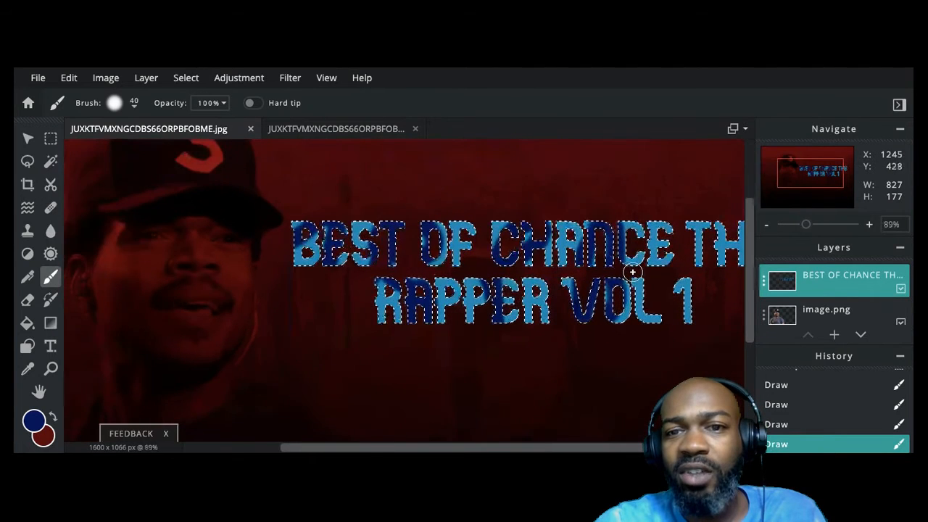
left_click_drag(605, 448, 662, 448)
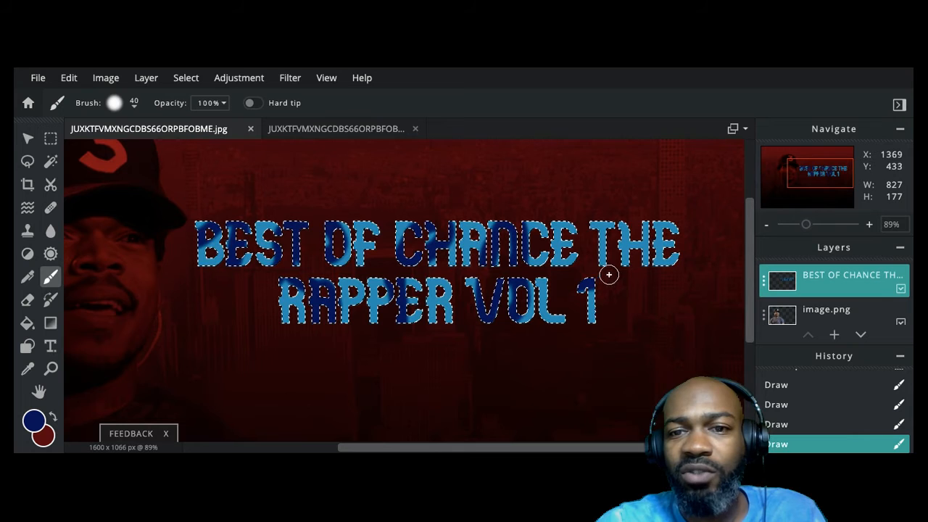
mouse_move(615, 252)
left_mouse_down()
mouse_move(595, 283)
mouse_move(631, 274)
mouse_move(648, 242)
mouse_move(664, 256)
mouse_move(661, 266)
mouse_move(605, 252)
mouse_move(583, 284)
mouse_move(592, 319)
left_mouse_up()
key("ctrl+d")
scroll(628, 333, "down", 5)
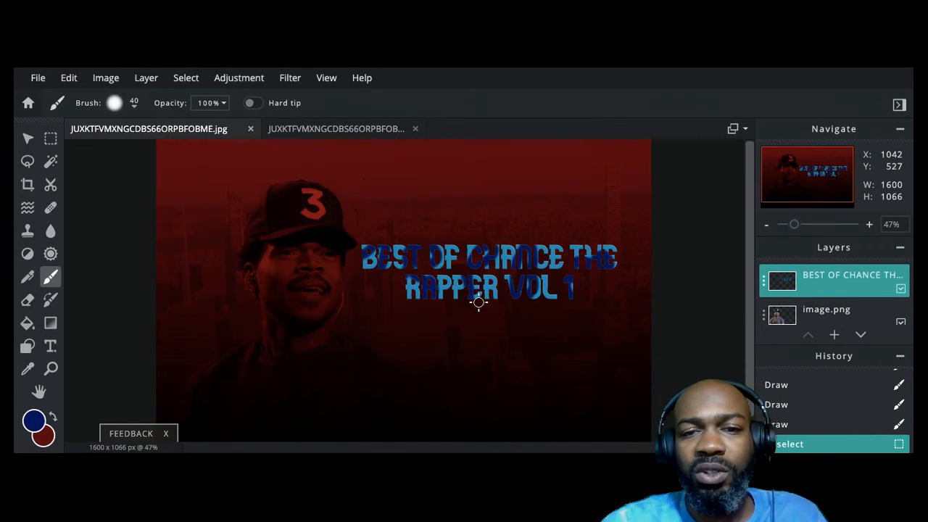
Fill the title's pixels with the linear pink-to-cyan preset gradient running horizontally from BEST to THE, and clear the selection.
left_click(191, 81)
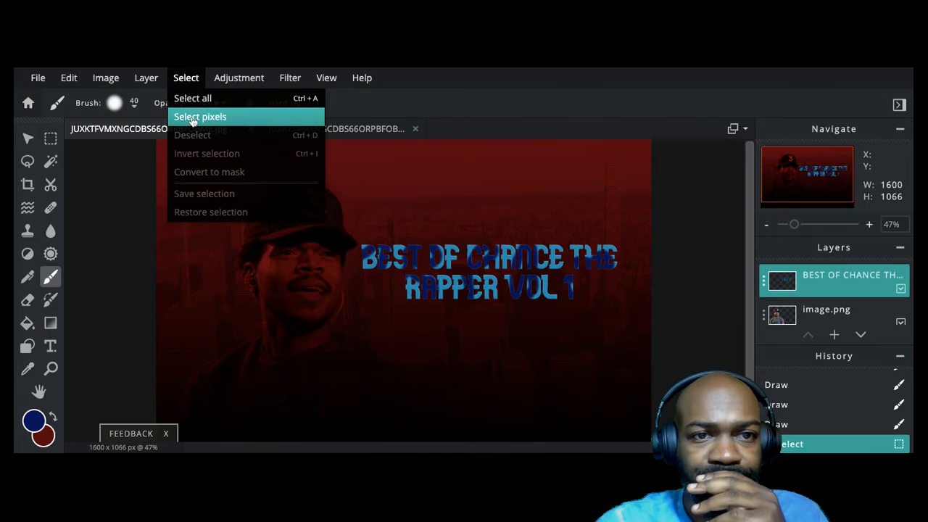
left_click(200, 118)
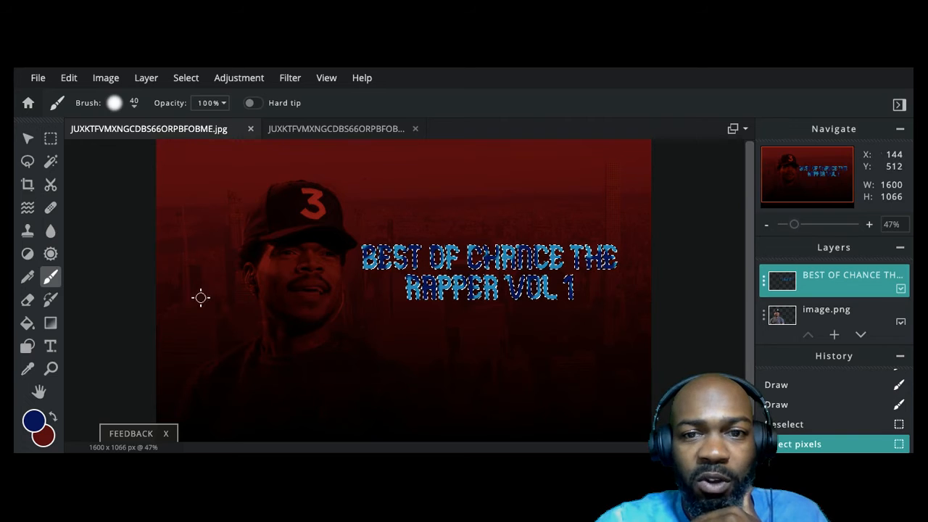
left_click(50, 323)
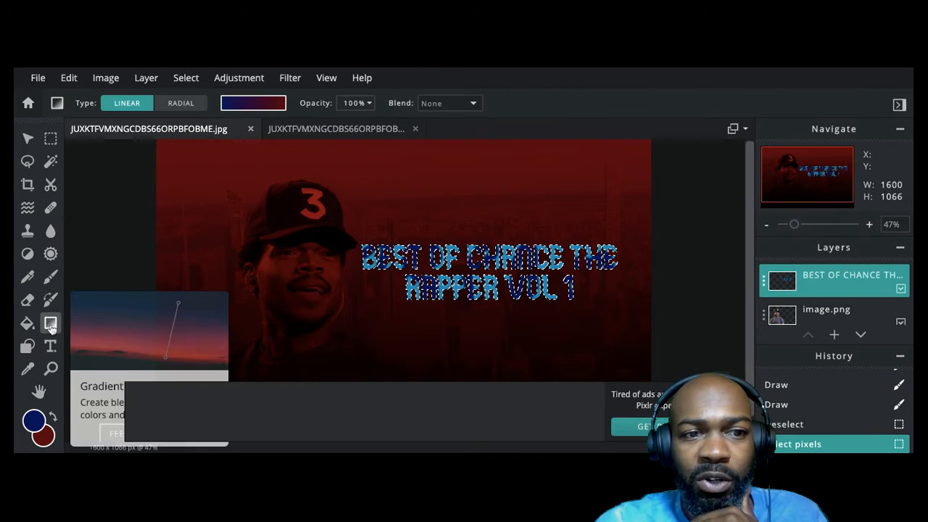
left_click(250, 104)
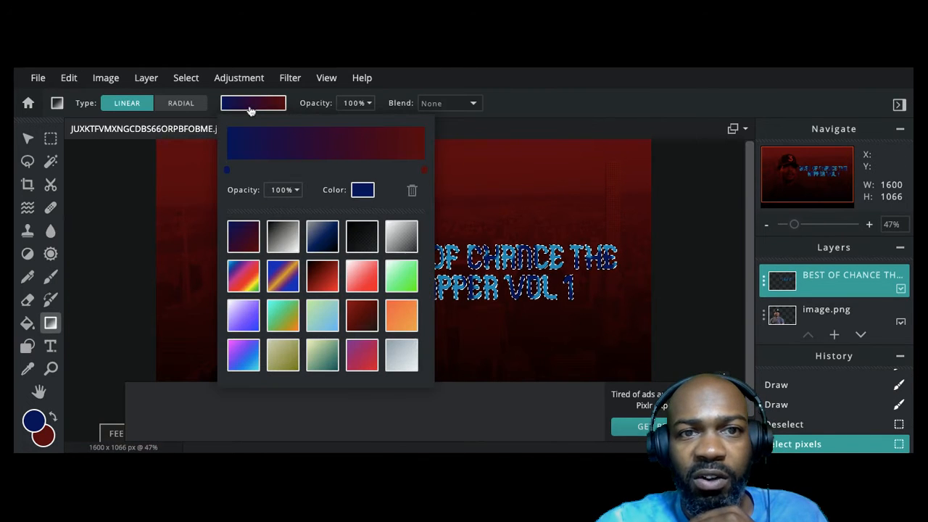
left_click(245, 359)
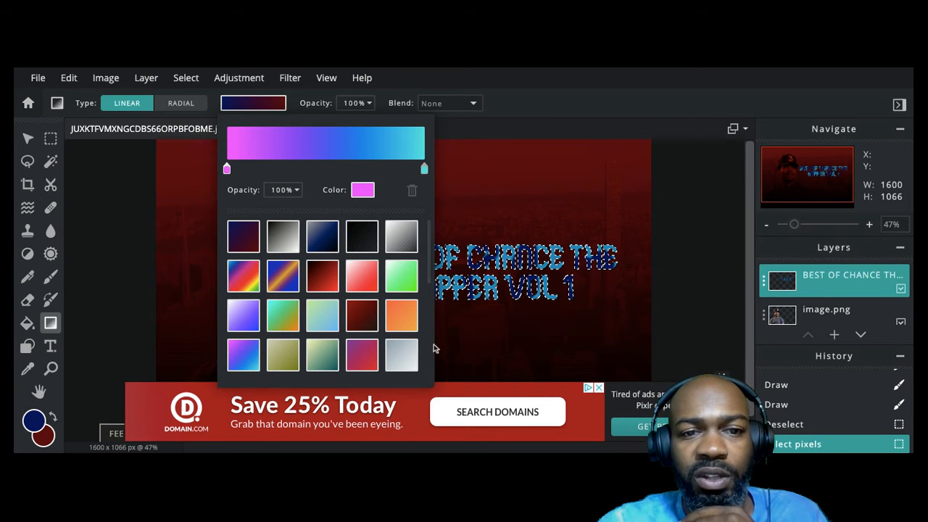
left_click(523, 111)
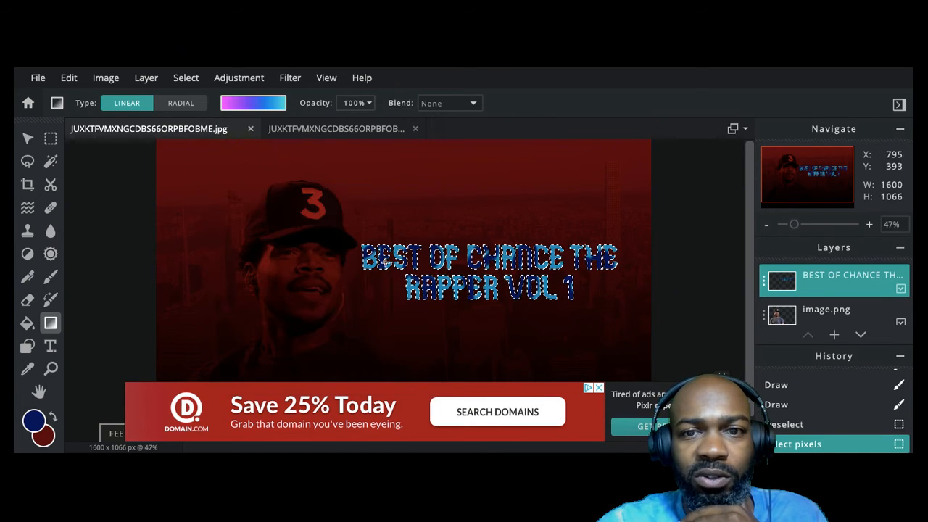
left_click_drag(369, 262, 585, 261)
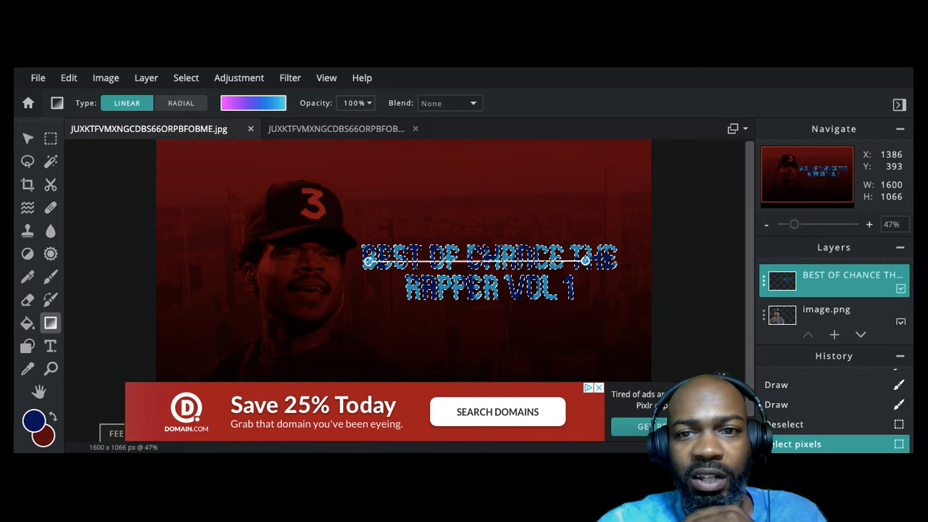
left_click_drag(584, 261, 586, 261)
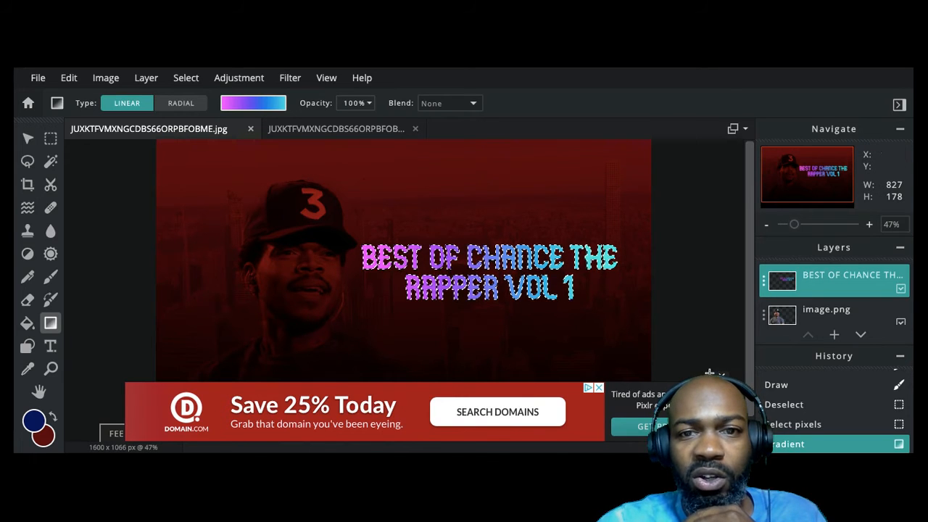
key("ctrl+d")
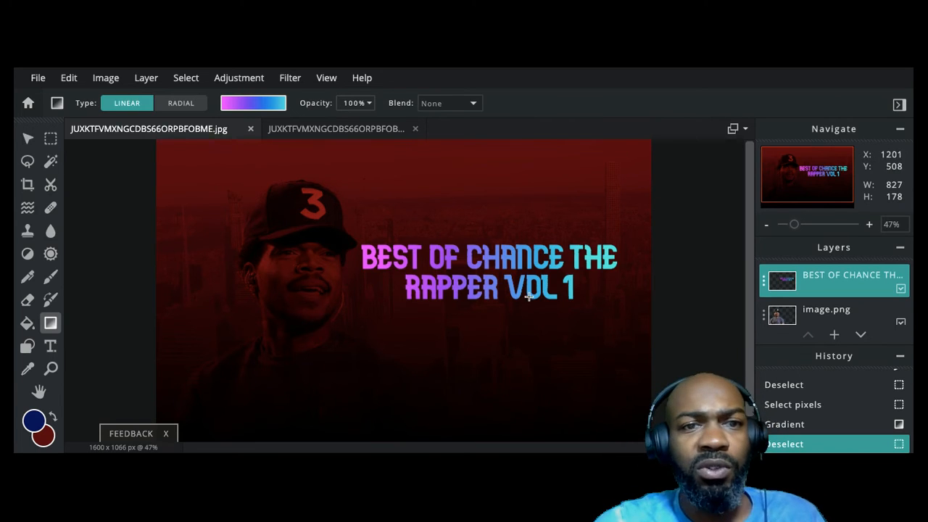
Select the title's pixels and outline them with an off-white #F4F5F9 stroke of size 10 at 100% opacity.
left_click(186, 80)
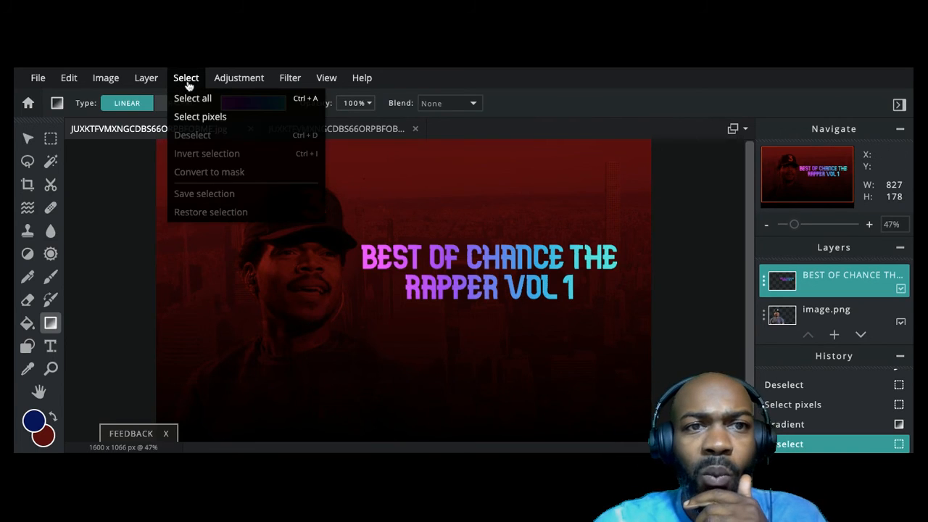
left_click(200, 117)
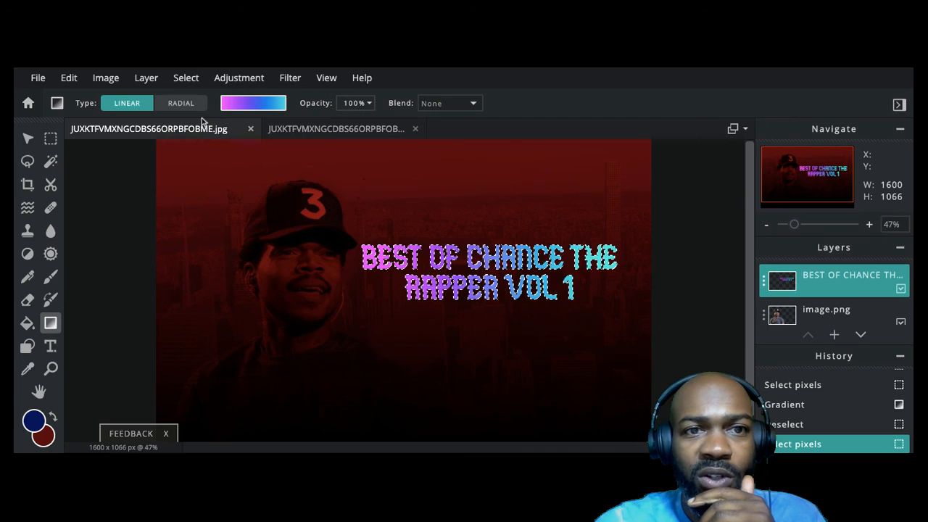
left_click(105, 78)
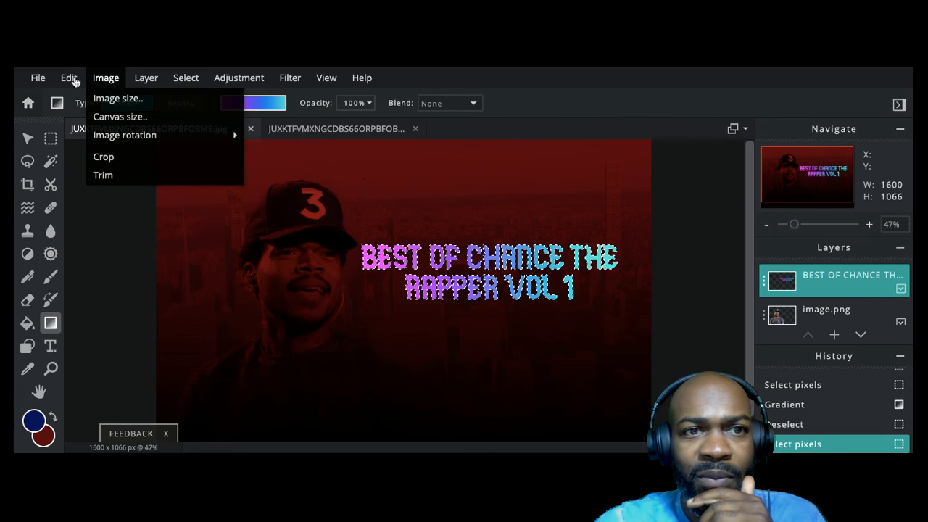
mouse_move(73, 80)
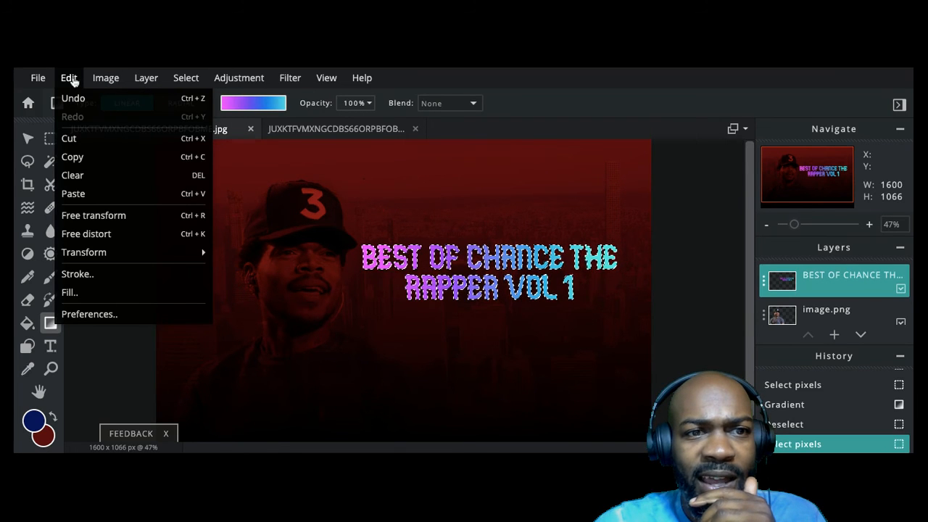
left_click(69, 77)
left_click(69, 77)
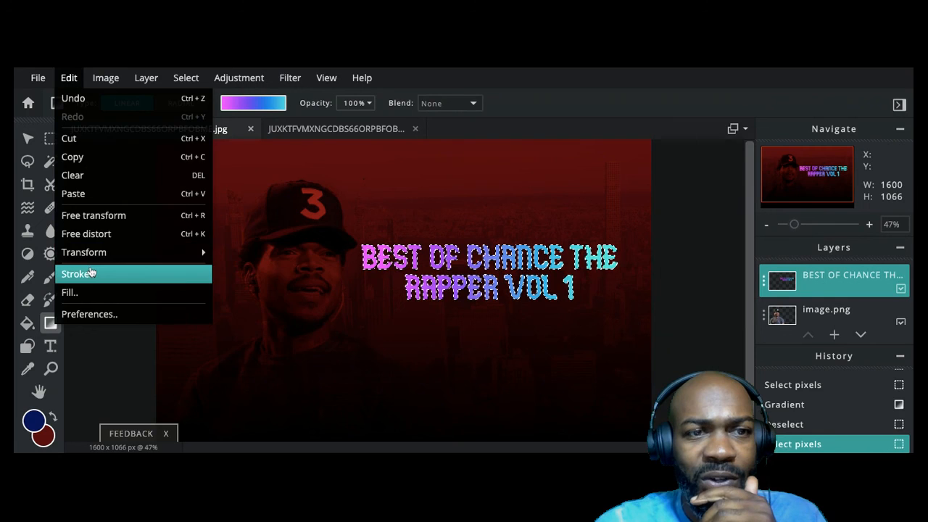
left_click(80, 274)
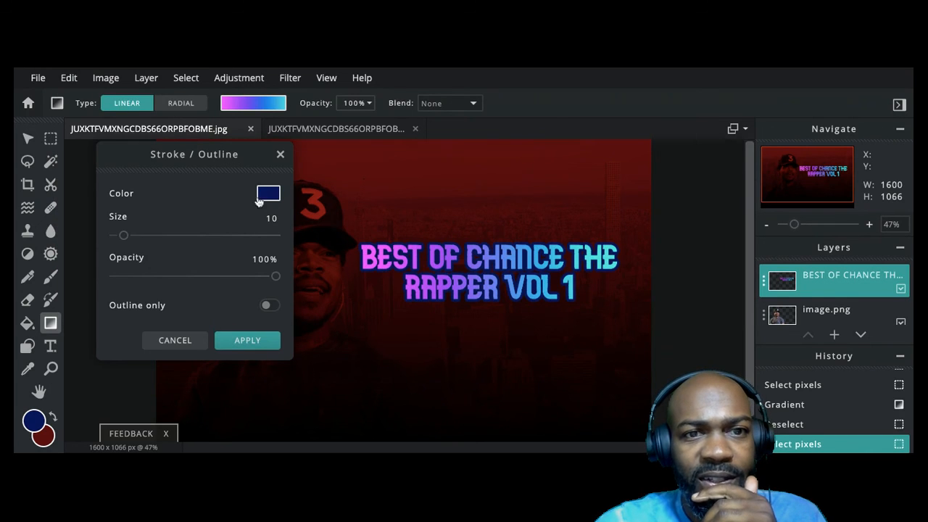
left_click(270, 200)
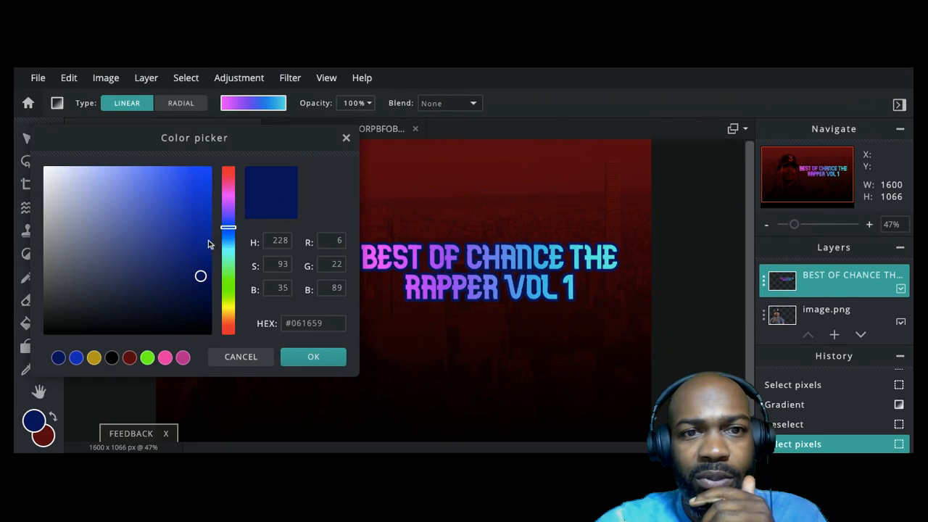
left_click(47, 172)
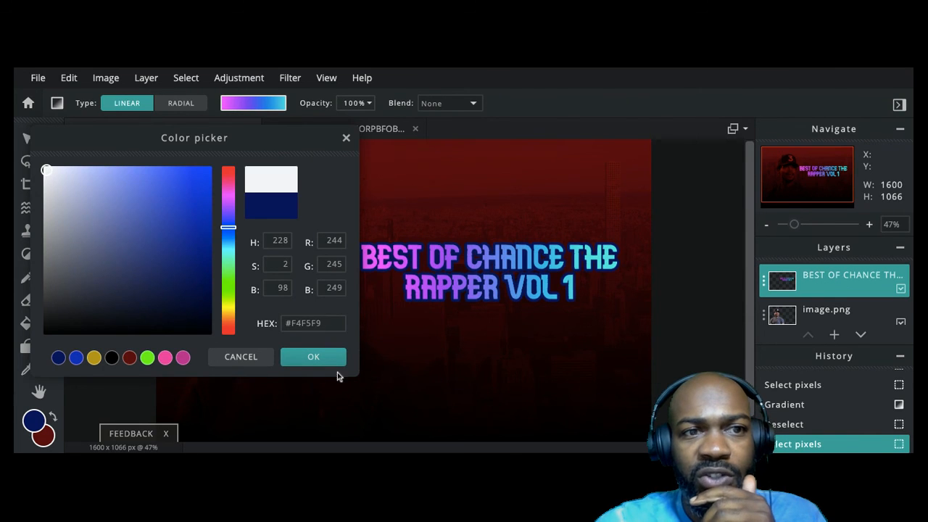
left_click(319, 359)
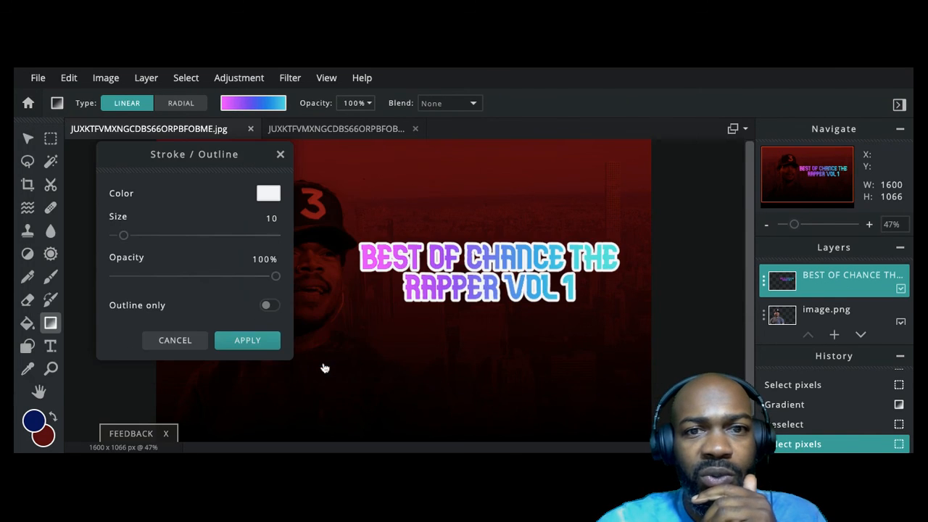
left_click(247, 341)
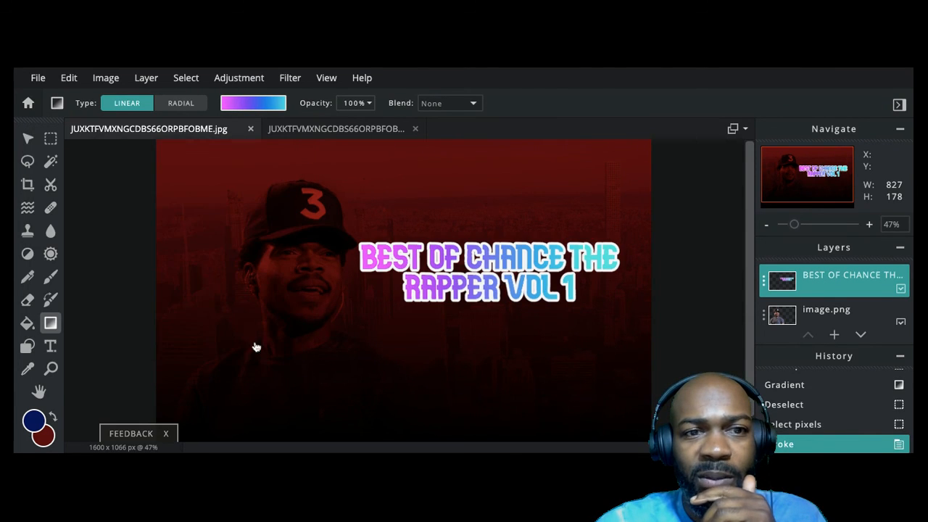